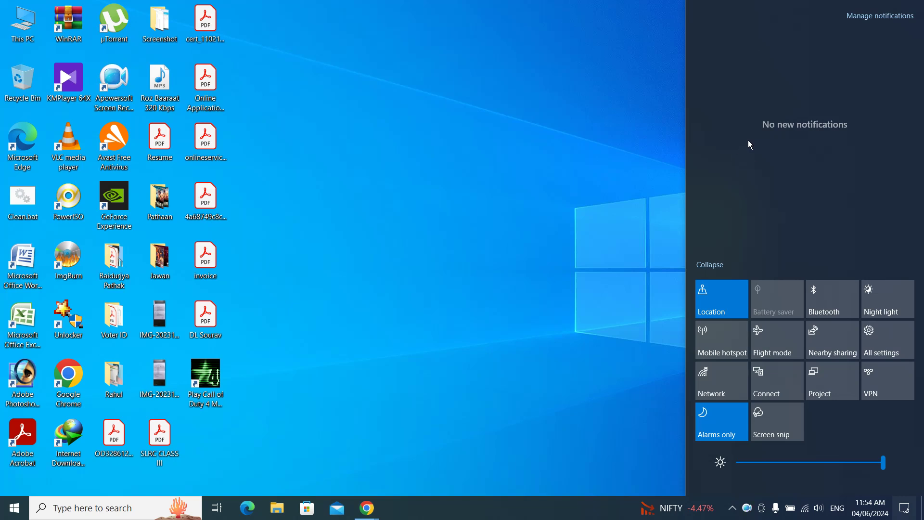
{"action": "left_click", "coordinate": [545, 172]}
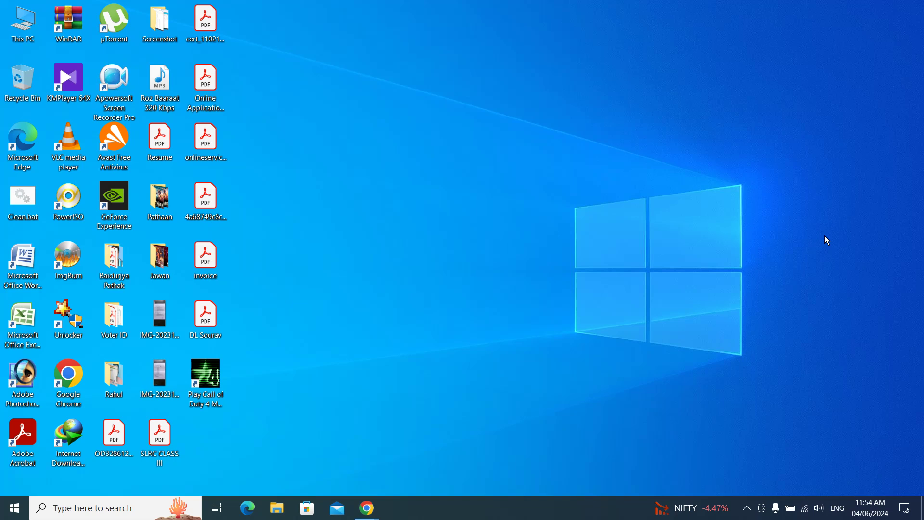
{"action": "left_click", "coordinate": [746, 507]}
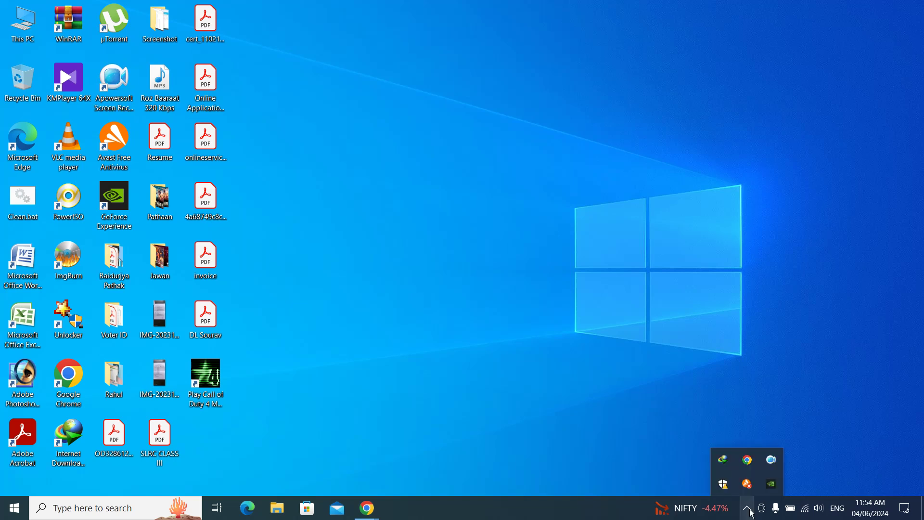
{"action": "left_click", "coordinate": [482, 123]}
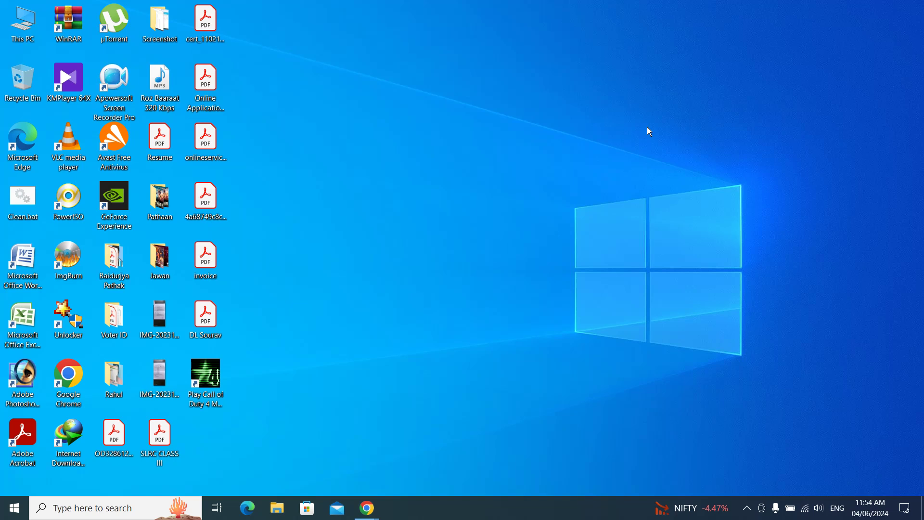
{"action": "key", "text": "XF86AudioRaiseVolume"}
{"action": "key", "text": "XF86AudioRaiseVolume"}
{"action": "key", "text": "XF86AudioRaiseVolume"}
{"action": "key", "text": "XF86AudioRaiseVolume"}
{"action": "key", "text": "XF86AudioRaiseVolume"}
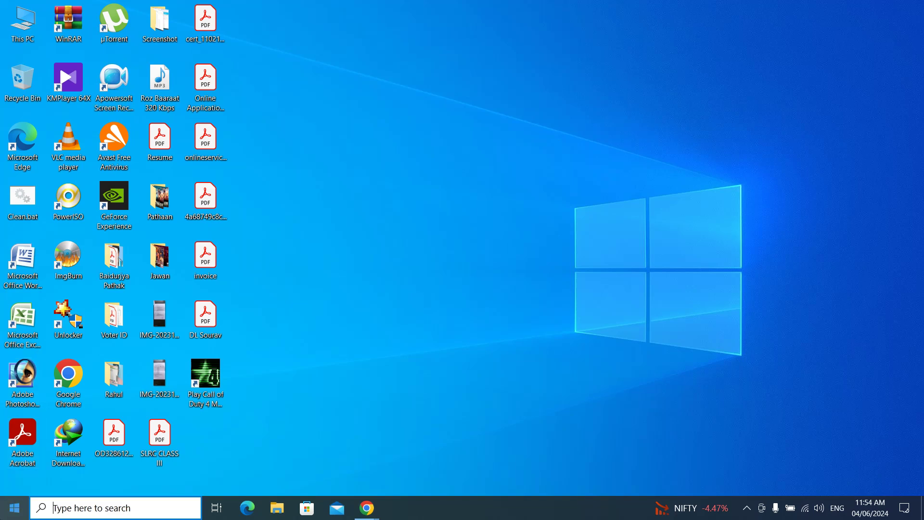
Step: Open the Notifications & actions page in the Windows System settings
{"action": "left_click", "coordinate": [15, 508]}
{"action": "left_click", "coordinate": [15, 452]}
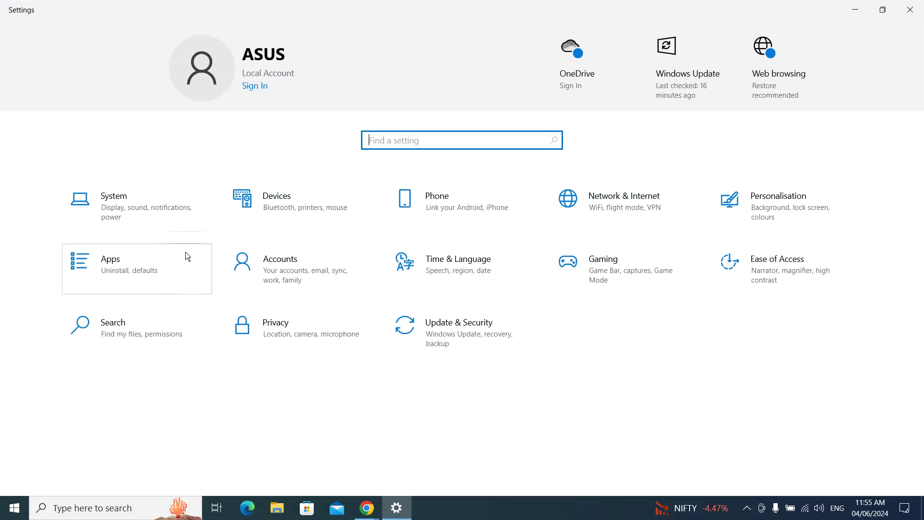
{"action": "left_click", "coordinate": [182, 214]}
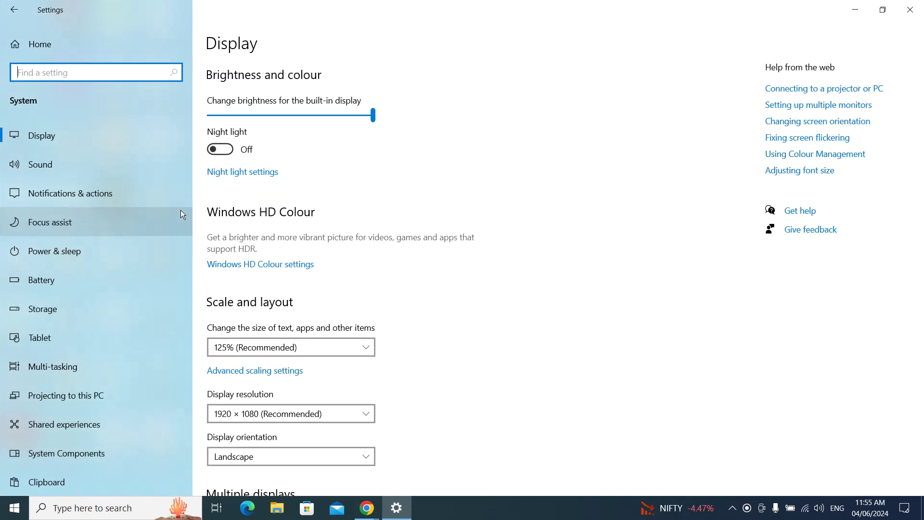
{"action": "left_click", "coordinate": [153, 199]}
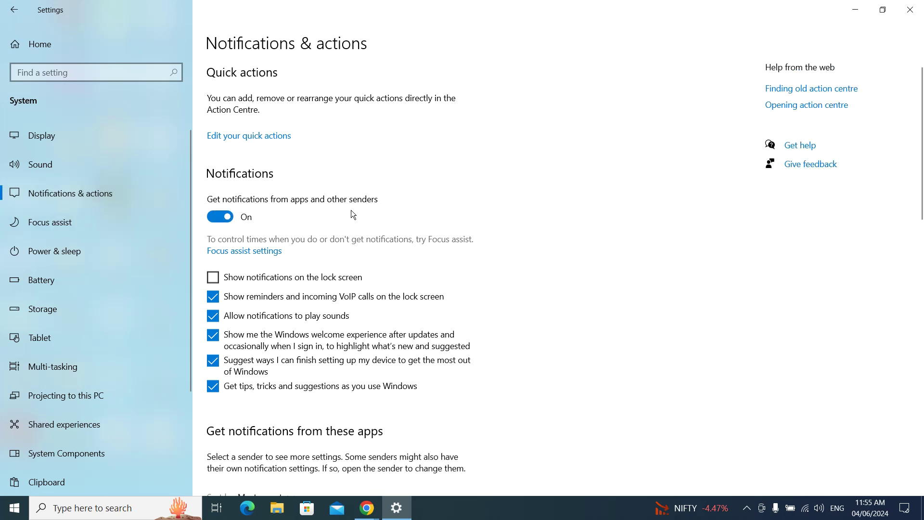
Step: Turn off notifications from apps and other senders, and disable the Windows welcome experience, device setup suggestions, and tips options
{"action": "left_click", "coordinate": [213, 219]}
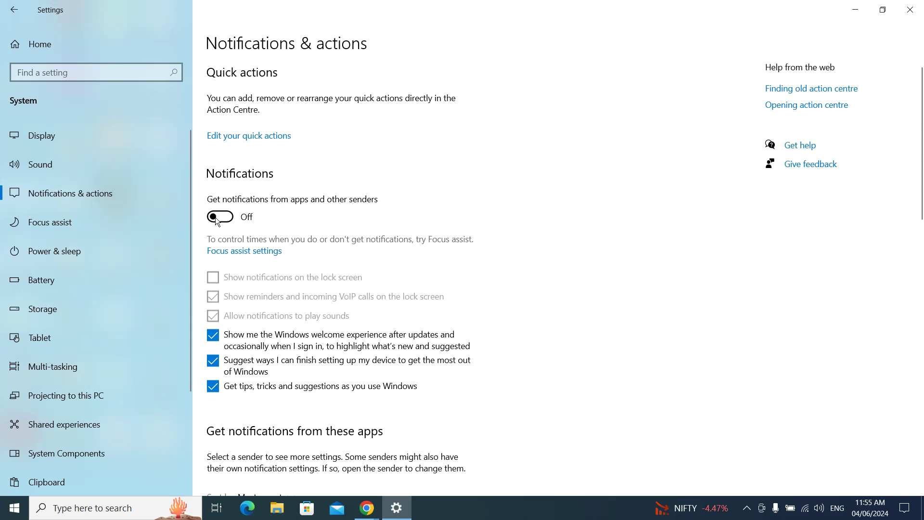
{"action": "left_click", "coordinate": [213, 335]}
{"action": "left_click", "coordinate": [213, 362]}
{"action": "left_click", "coordinate": [213, 386]}
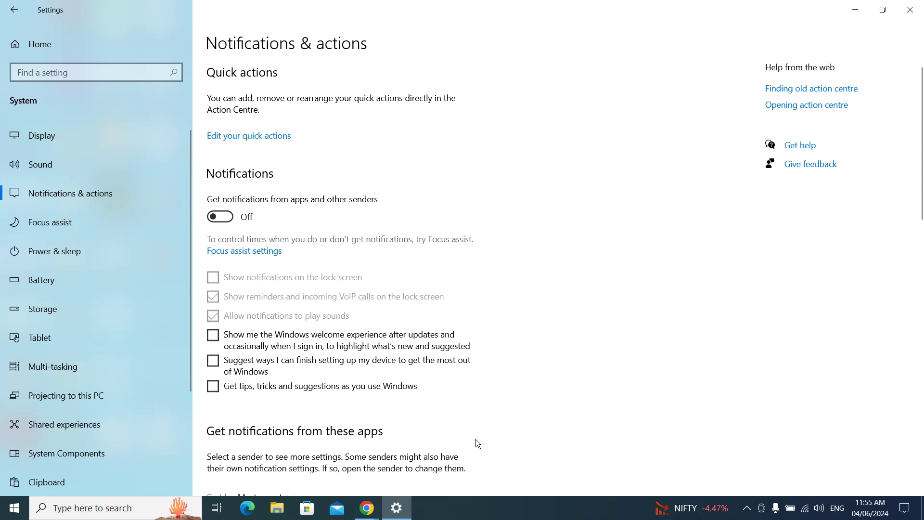
{"action": "scroll", "coordinate": [319, 402], "scroll_direction": "down", "scroll_amount": 5}
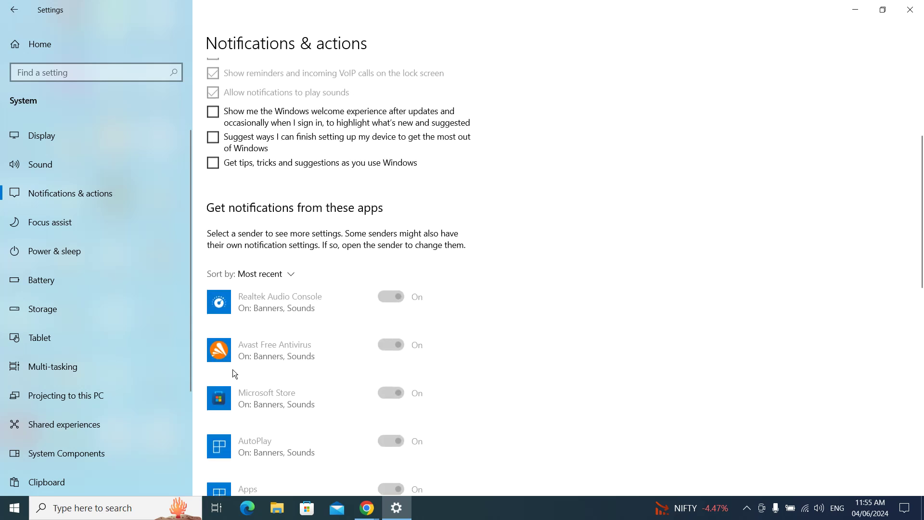
Step: Re-enable the welcome experience, setup suggestions and tips options, and turn notifications from apps and other senders back on
{"action": "scroll", "coordinate": [212, 280], "scroll_direction": "up", "scroll_amount": 3}
{"action": "left_click", "coordinate": [213, 260]}
{"action": "left_click", "coordinate": [213, 286]}
{"action": "left_click", "coordinate": [213, 312]}
{"action": "left_click", "coordinate": [220, 142]}
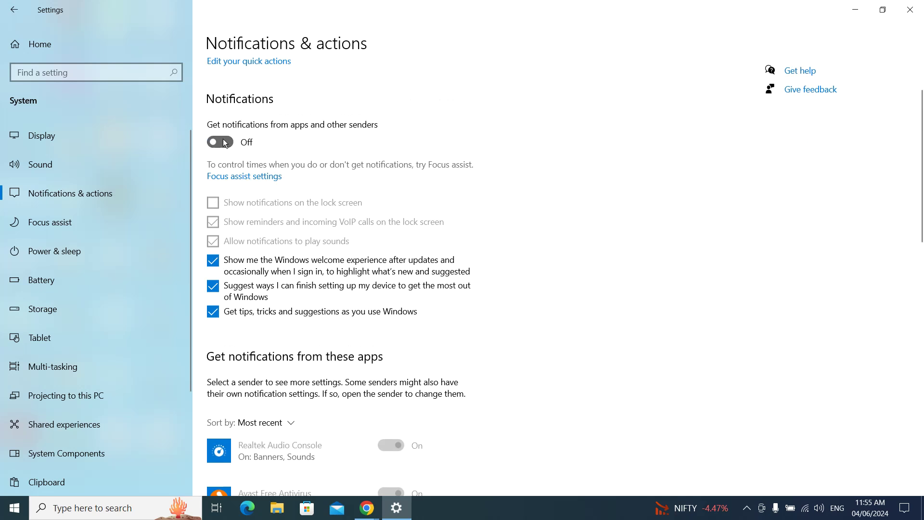
{"action": "left_click", "coordinate": [220, 142]}
{"action": "left_click", "coordinate": [231, 143]}
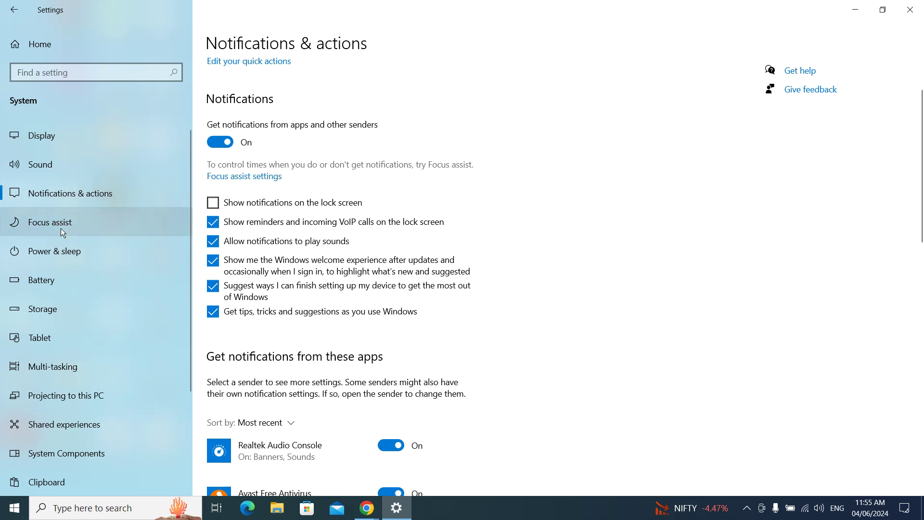
Step: Set Focus assist to Off so that every notification from apps and contacts comes through
{"action": "left_click", "coordinate": [85, 224]}
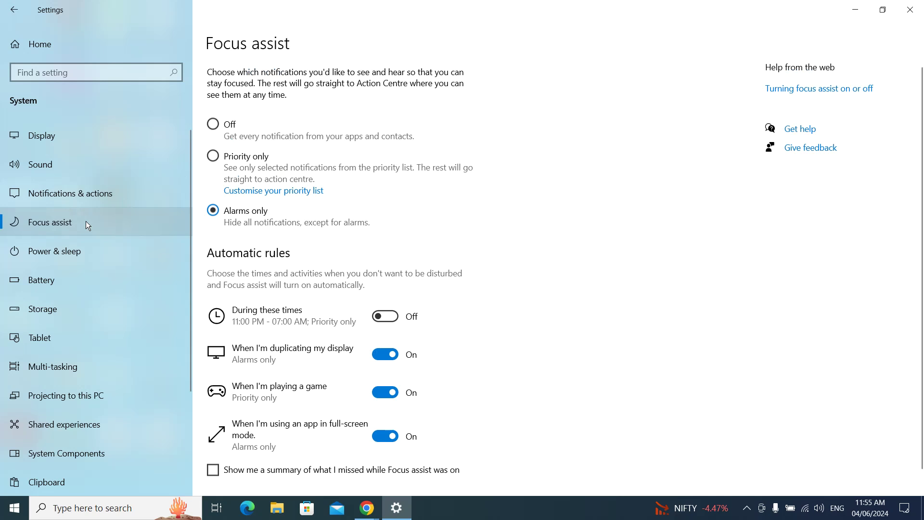
{"action": "left_click", "coordinate": [218, 126]}
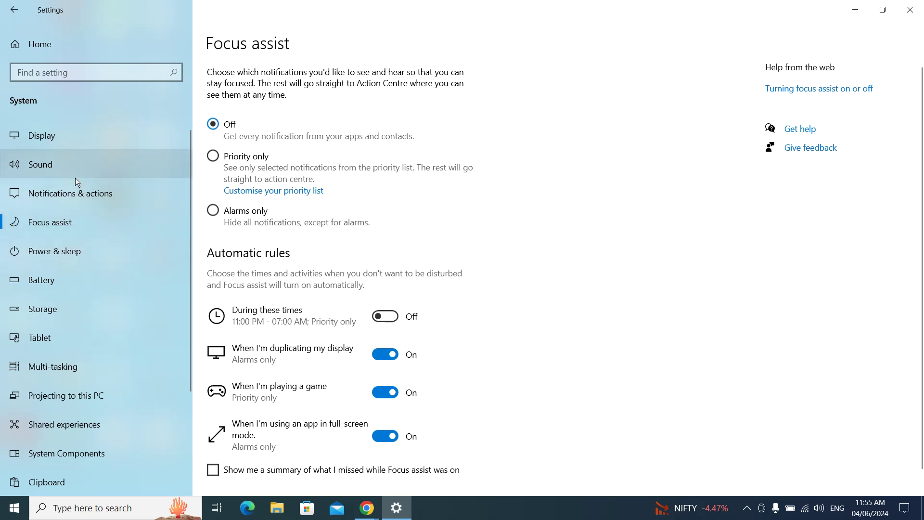
{"action": "left_click", "coordinate": [97, 185]}
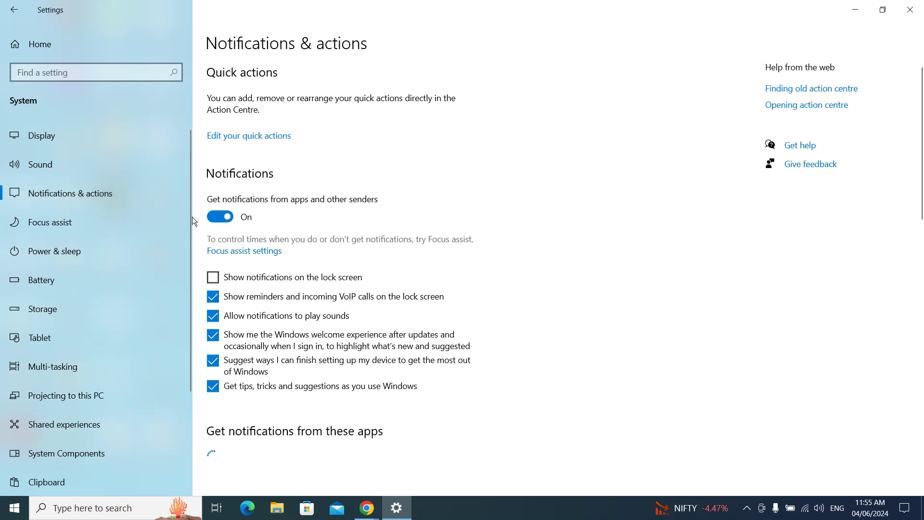
{"action": "left_click", "coordinate": [77, 221]}
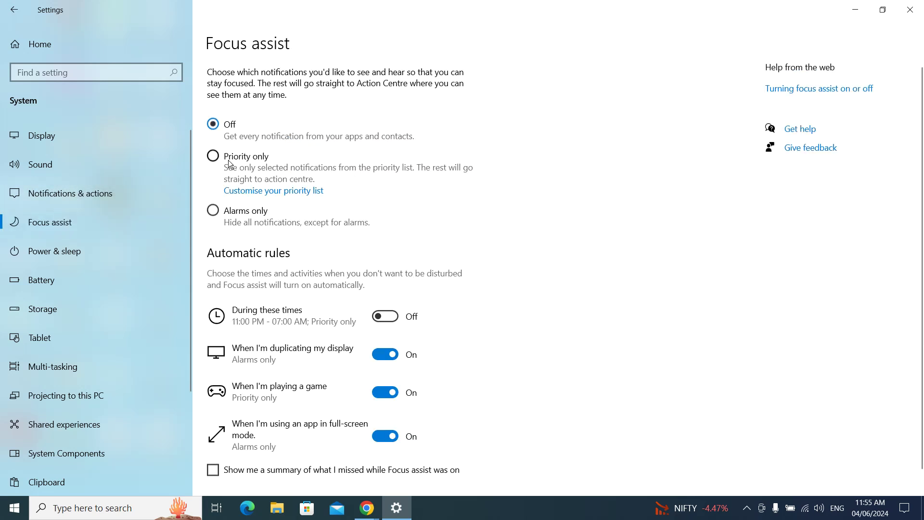
Step: Switch the lock screen background in Personalisation to Picture and back to Windows spotlight
{"action": "left_click", "coordinate": [13, 20]}
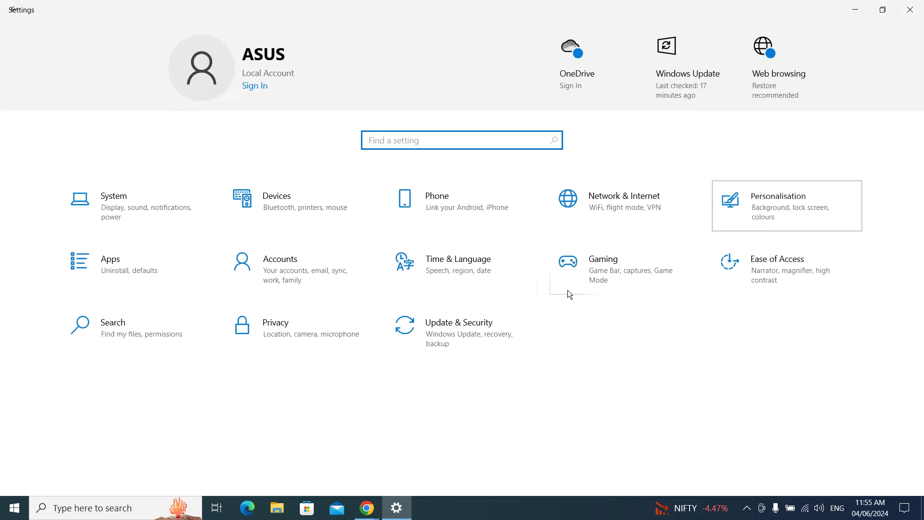
{"action": "left_click", "coordinate": [817, 222]}
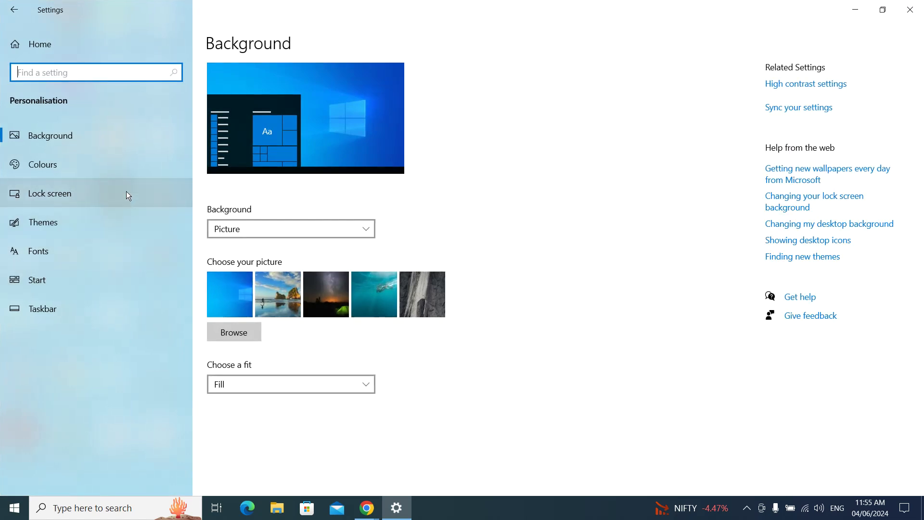
{"action": "left_click", "coordinate": [108, 188]}
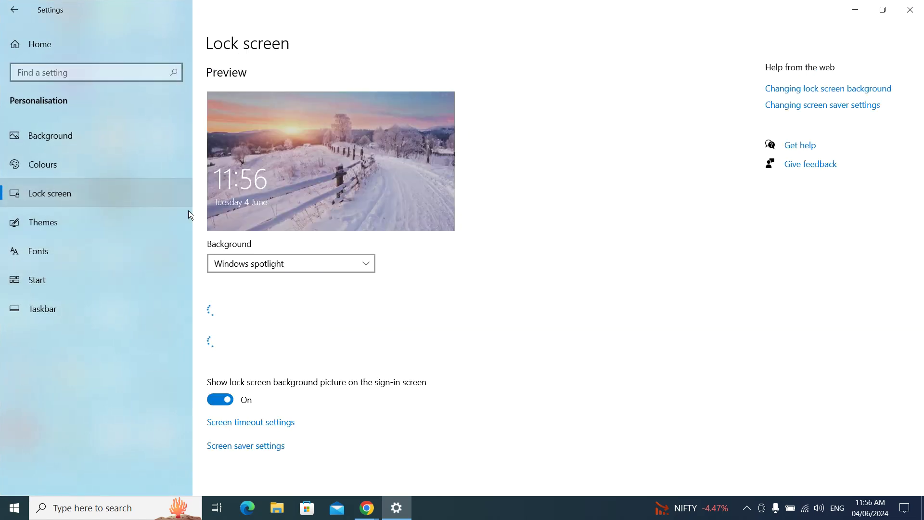
{"action": "left_click", "coordinate": [258, 266]}
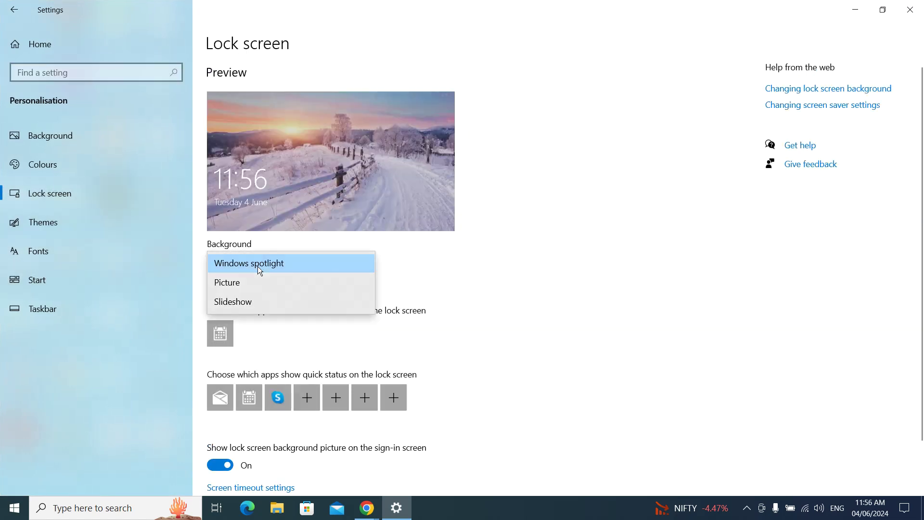
{"action": "left_click", "coordinate": [250, 285]}
{"action": "left_click", "coordinate": [263, 260]}
{"action": "left_click", "coordinate": [280, 244]}
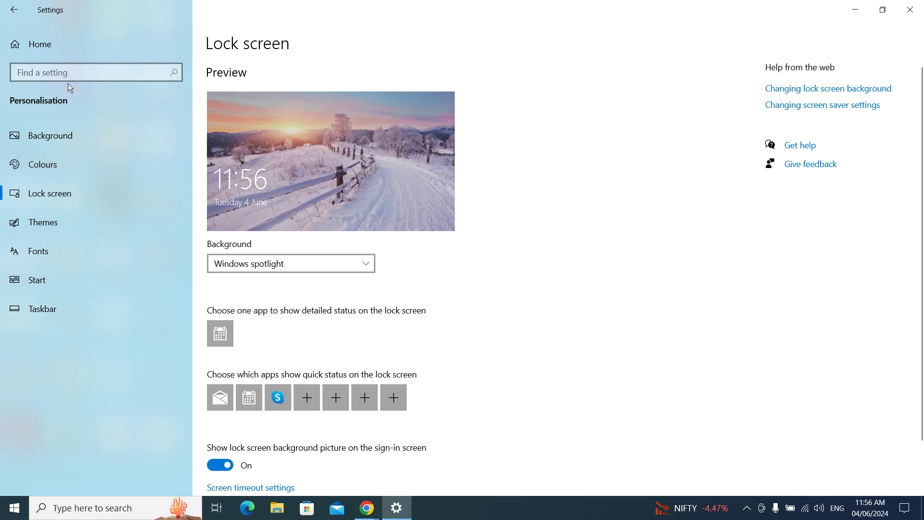
Step: Review the Notifications & actions and Focus assist pages in the System settings again
{"action": "left_click", "coordinate": [15, 11]}
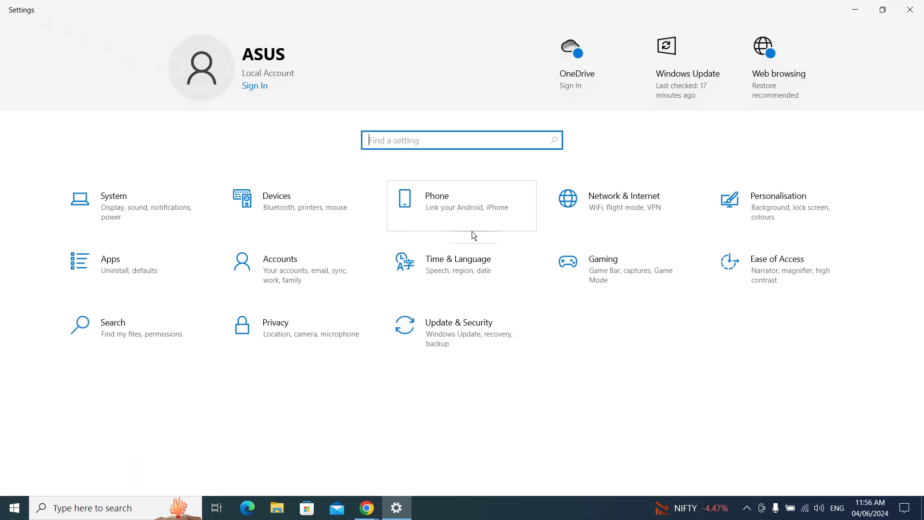
{"action": "left_click", "coordinate": [123, 210]}
{"action": "left_click", "coordinate": [81, 195]}
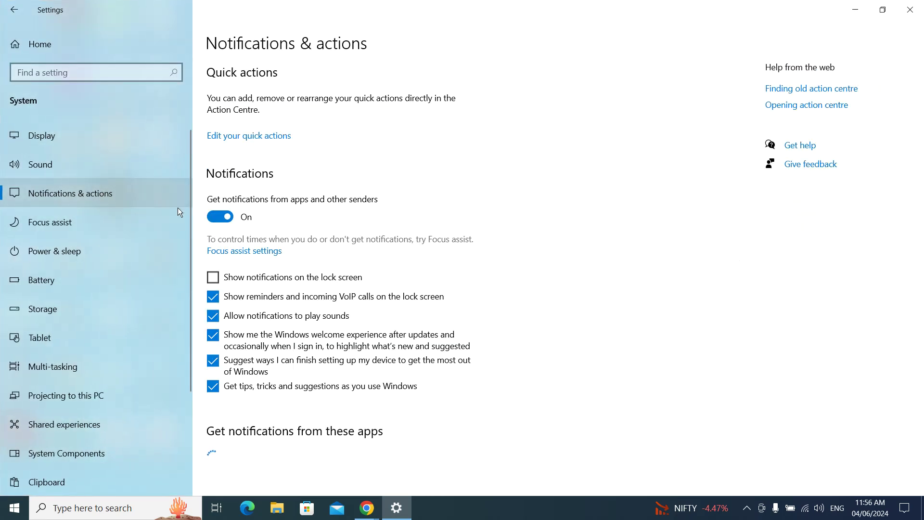
{"action": "left_click", "coordinate": [67, 228]}
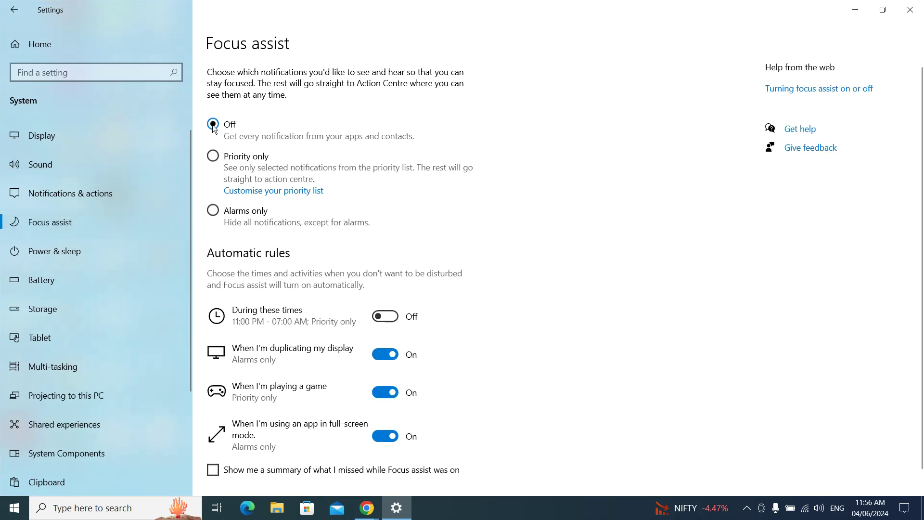
Step: Check the lock screen's background choices in the Personalisation settings, then close Settings
{"action": "left_click", "coordinate": [14, 10]}
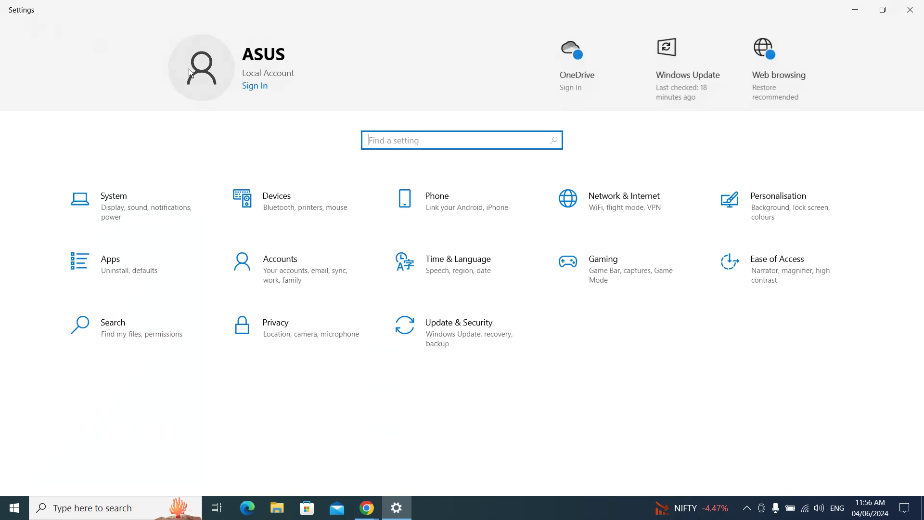
{"action": "left_click", "coordinate": [818, 202]}
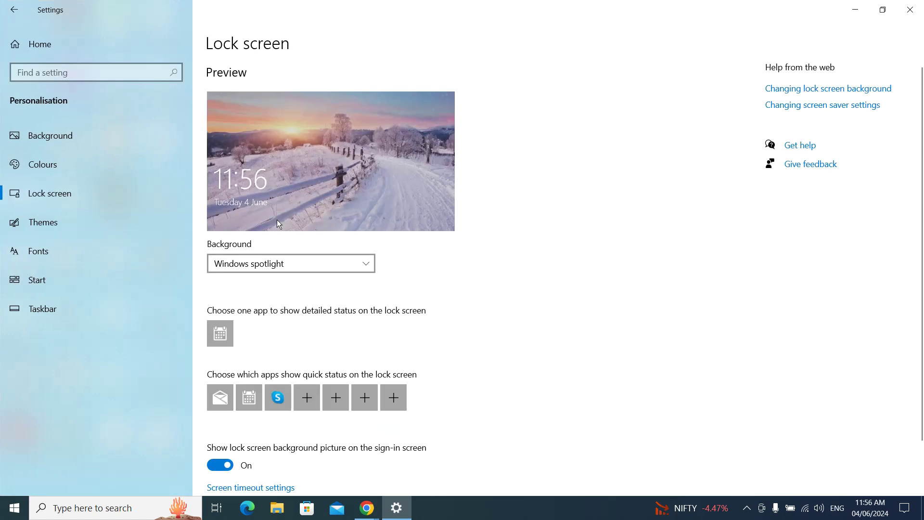
{"action": "left_click", "coordinate": [258, 265]}
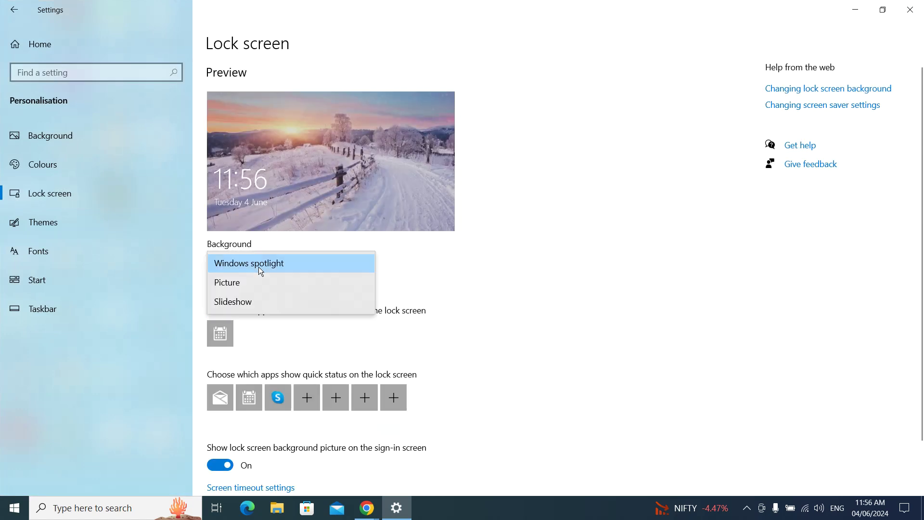
{"action": "left_click", "coordinate": [260, 270]}
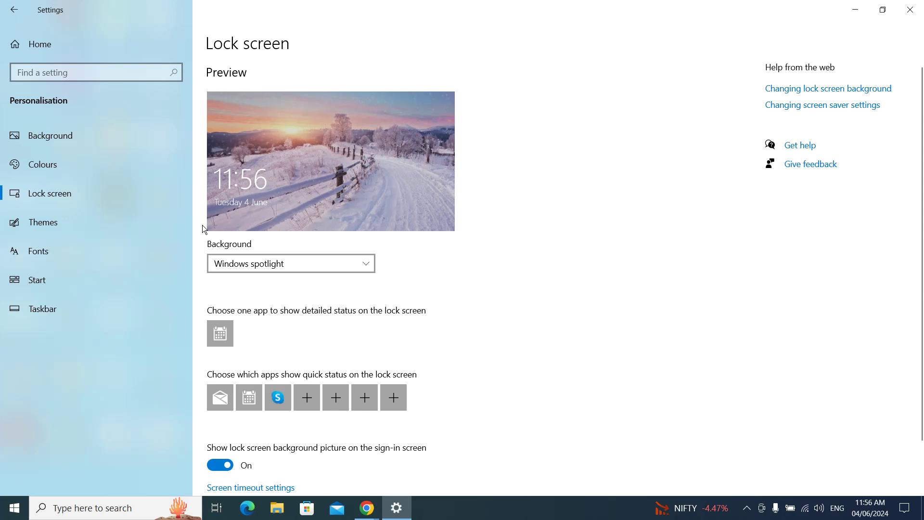
{"action": "left_click", "coordinate": [910, 10]}
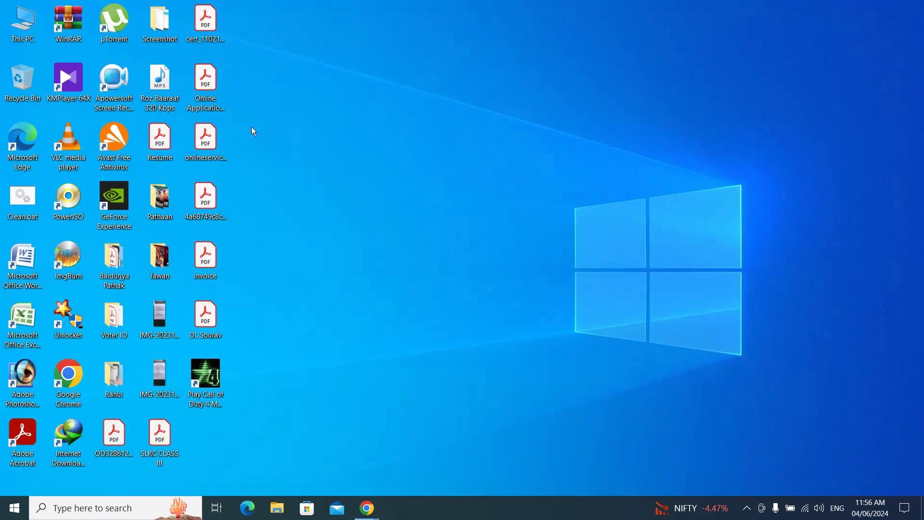
Step: Open This PC in File Explorer and bring up its Folder Options
{"action": "double_click", "coordinate": [2, 15]}
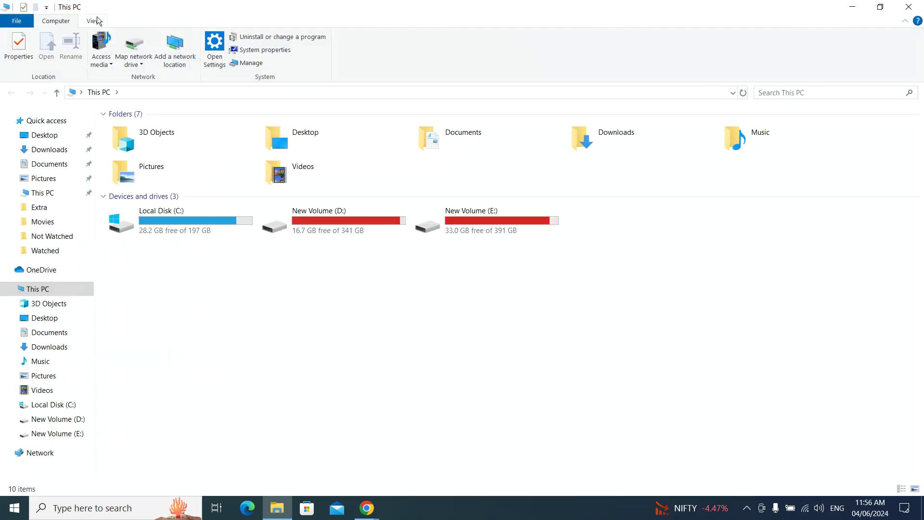
{"action": "left_click", "coordinate": [93, 20]}
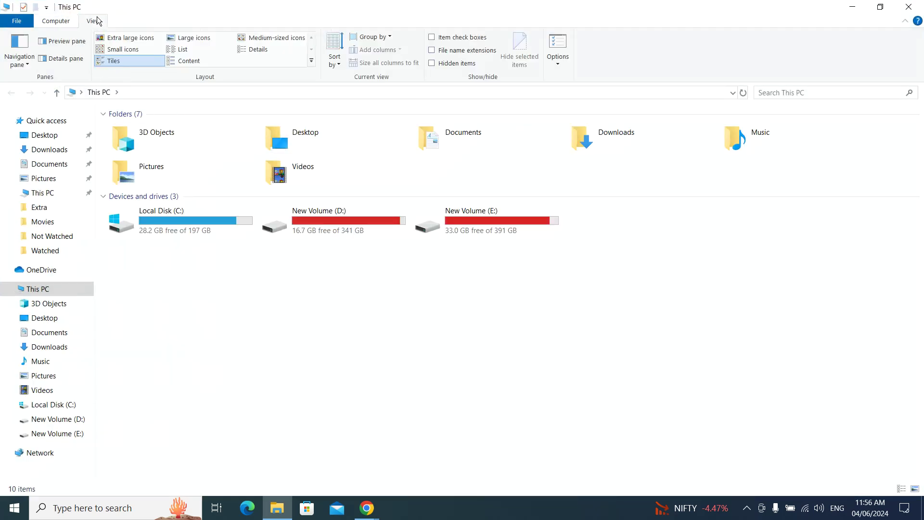
{"action": "left_click", "coordinate": [558, 61]}
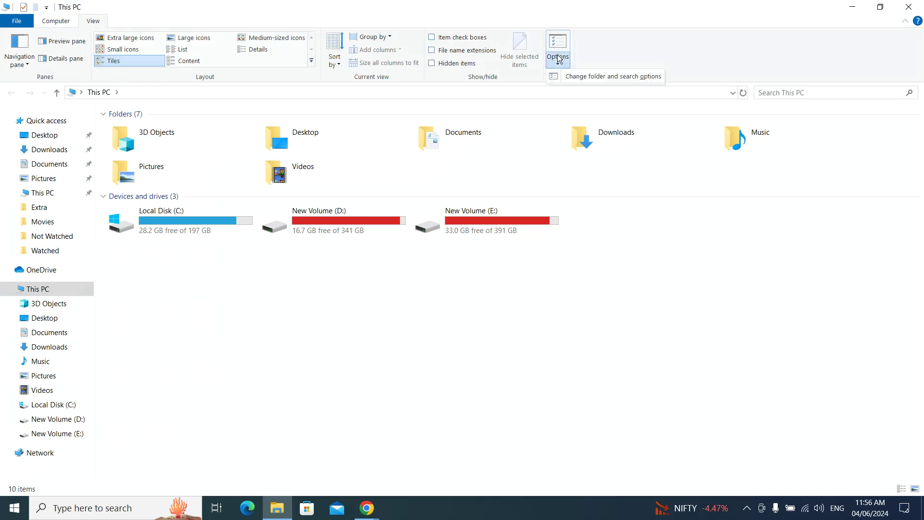
{"action": "left_click", "coordinate": [586, 80]}
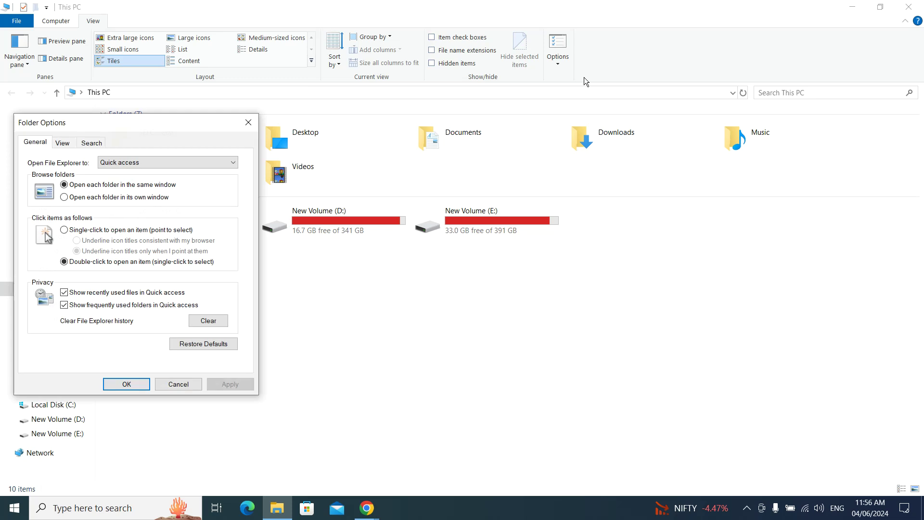
Step: Disable Show sync provider notifications in the advanced folder view settings, apply the change, and close Folder Options and File Explorer
{"action": "left_click", "coordinate": [67, 144]}
{"action": "scroll", "coordinate": [81, 276], "scroll_direction": "down", "scroll_amount": 3}
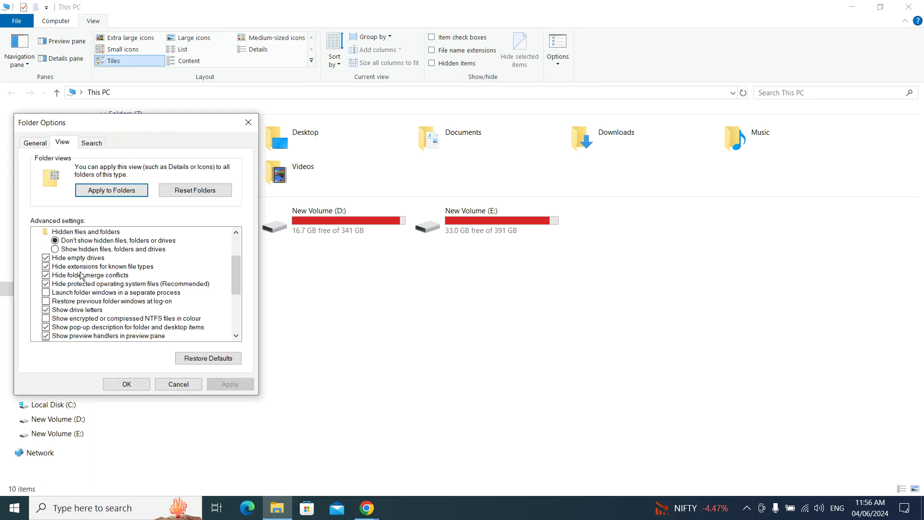
{"action": "scroll", "coordinate": [80, 276], "scroll_direction": "down", "scroll_amount": 1}
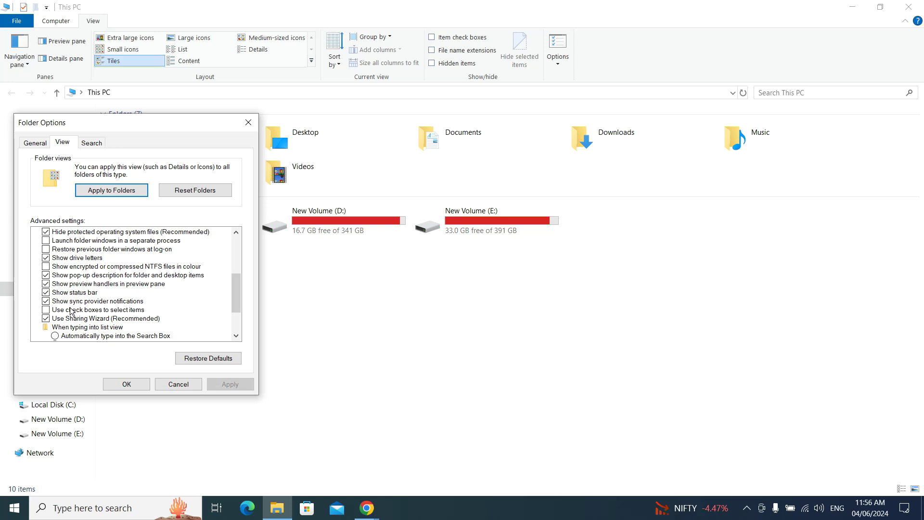
{"action": "left_click", "coordinate": [47, 302]}
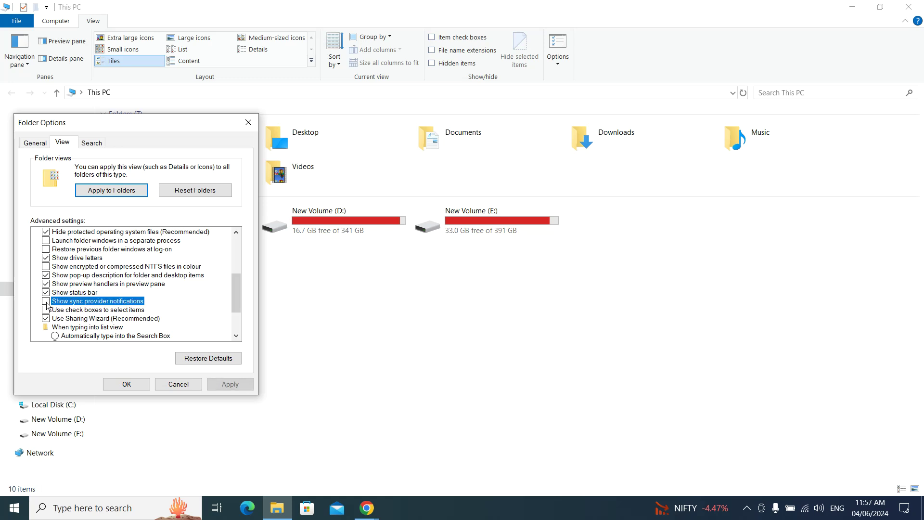
{"action": "left_click", "coordinate": [230, 384]}
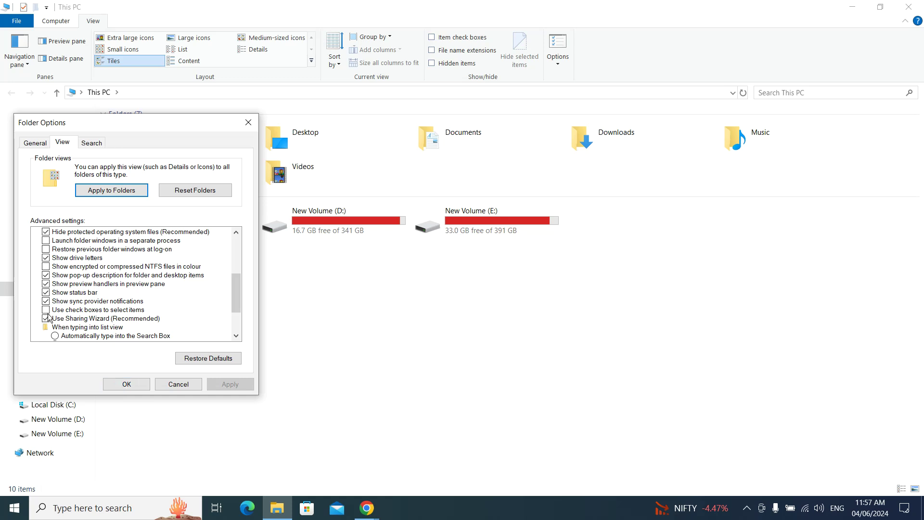
{"action": "left_click", "coordinate": [111, 384]}
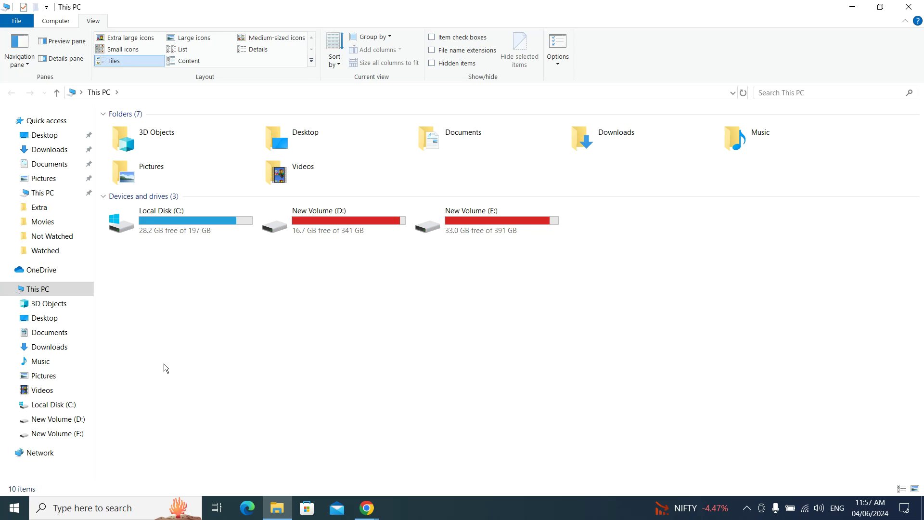
{"action": "left_click", "coordinate": [908, 7]}
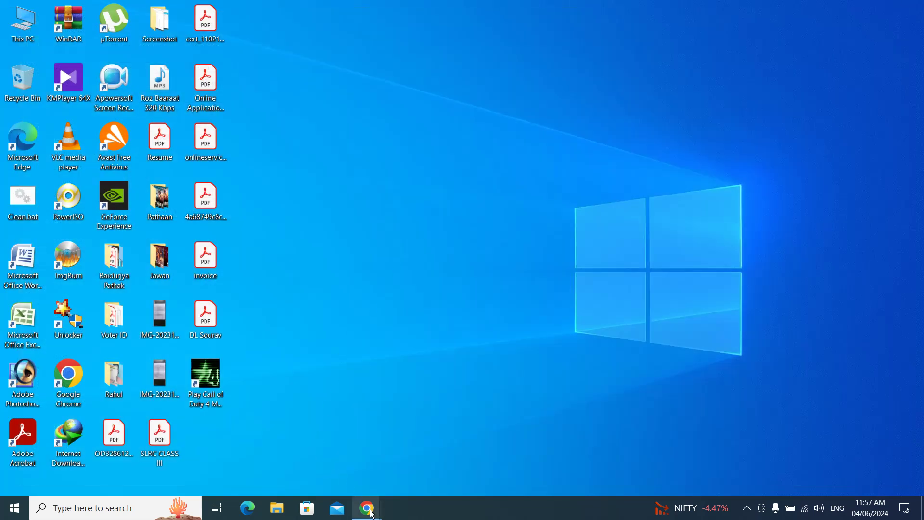
Step: Switch to the open Google Chrome window showing YouTube
{"action": "mouse_move", "coordinate": [367, 508]}
{"action": "left_click", "coordinate": [322, 464]}
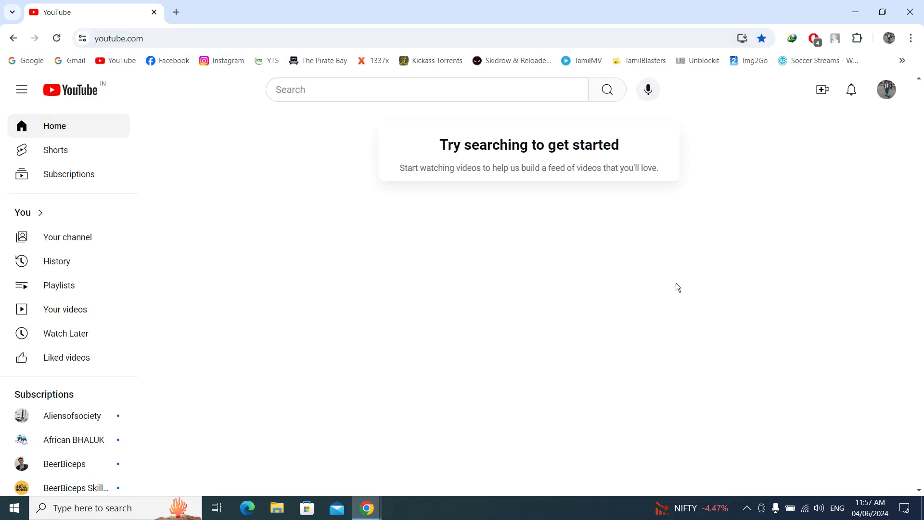